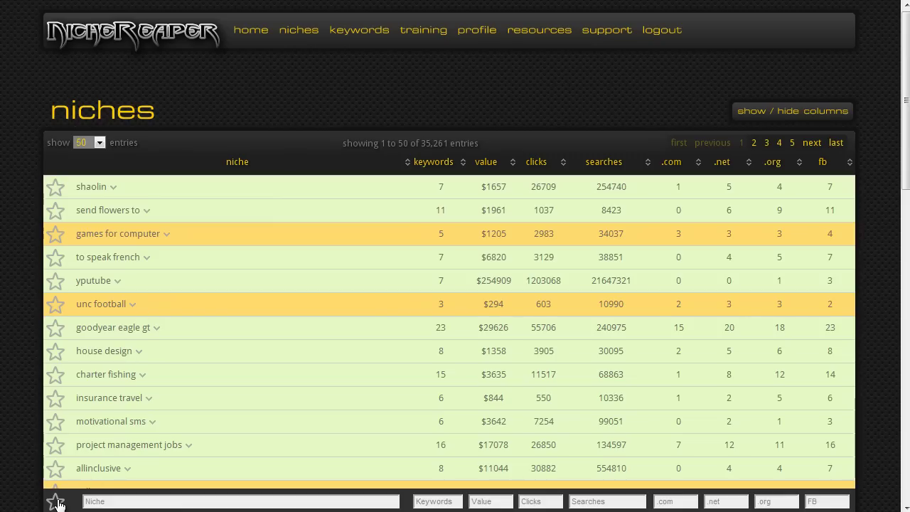
Step: Apply the star filter so the niches table lists only the 13 starred niches
{"action": "left_click", "coordinate": [56, 501]}
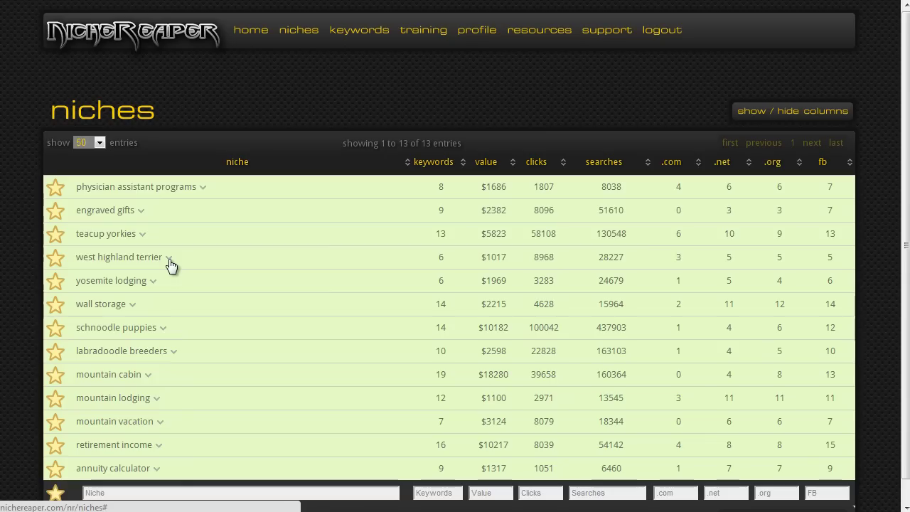
Step: Expand 'west highland terrier' to reveal its keywords, led by west highland terrier puppies at $454
{"action": "left_click", "coordinate": [169, 258]}
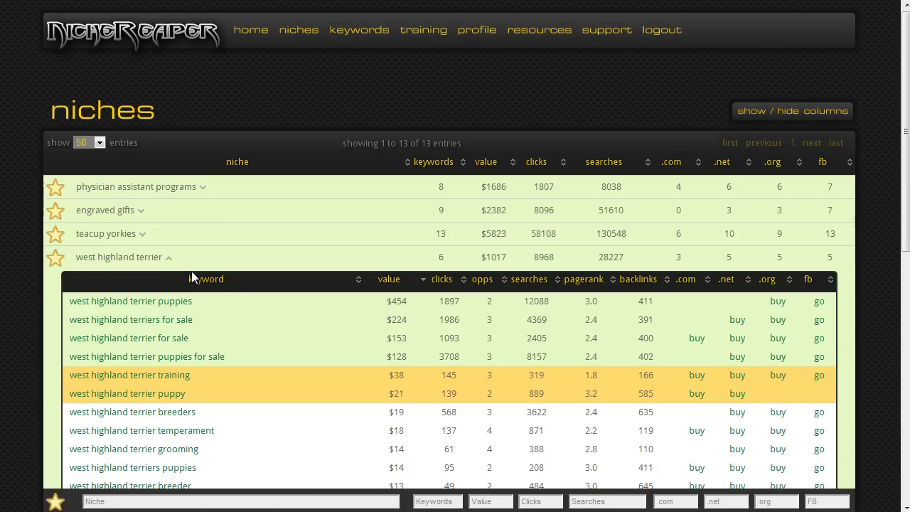
Step: Swap the west highland terrier keywords for wall storage's list (topped by garage storage ideas, $1249), then collapse it
{"action": "left_click", "coordinate": [170, 259]}
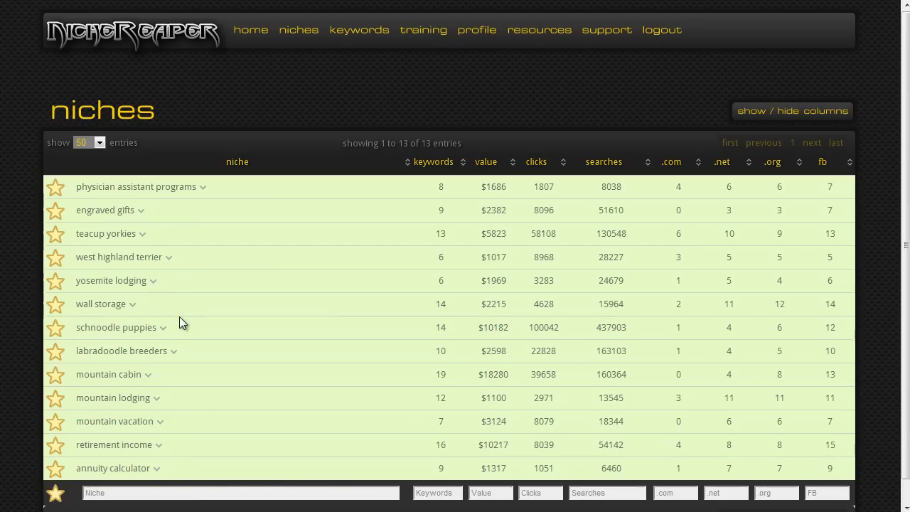
{"action": "left_click", "coordinate": [133, 306]}
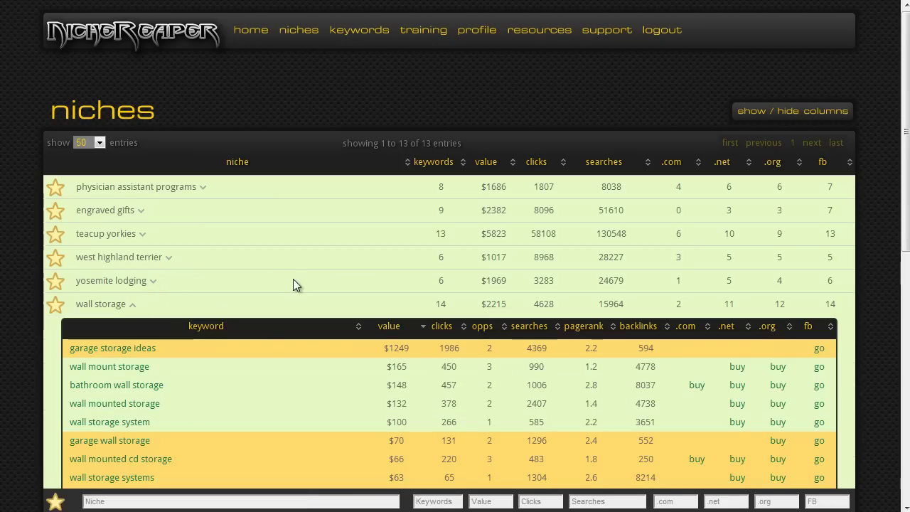
{"action": "scroll", "coordinate": [294, 280], "scroll_direction": "down", "scroll_amount": 2}
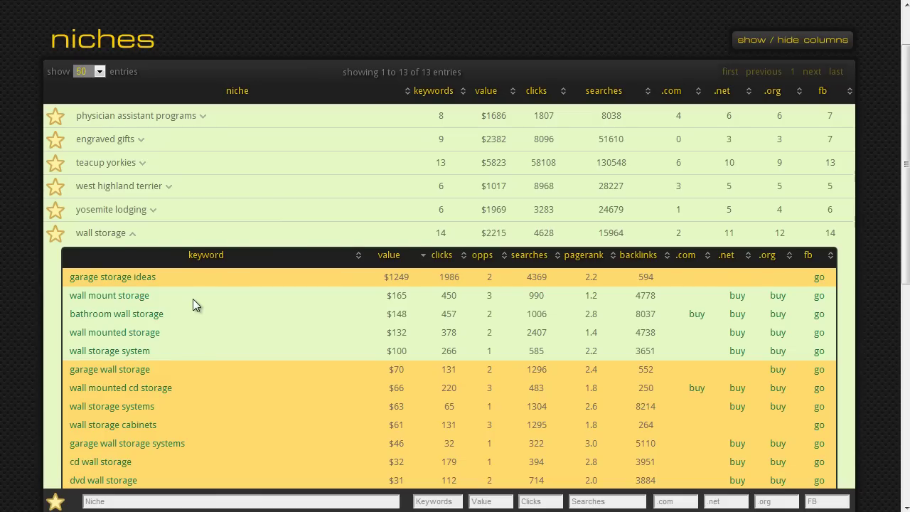
{"action": "left_click", "coordinate": [133, 234]}
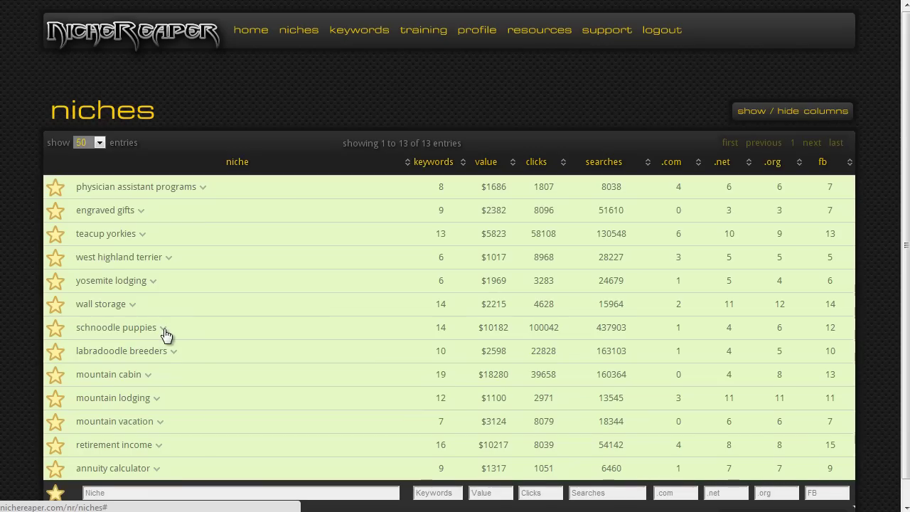
{"action": "left_click", "coordinate": [164, 330]}
{"action": "scroll", "coordinate": [245, 309], "scroll_direction": "down", "scroll_amount": 1}
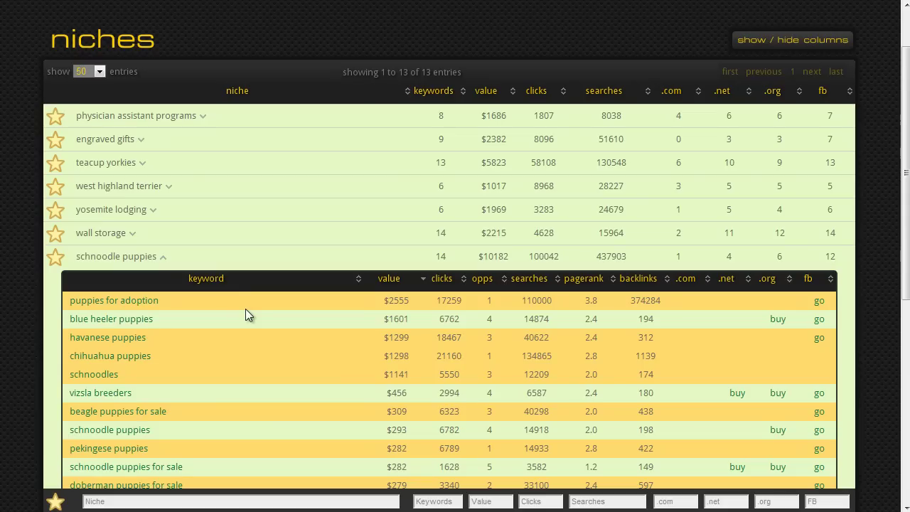
{"action": "scroll", "coordinate": [245, 308], "scroll_direction": "down", "scroll_amount": 1}
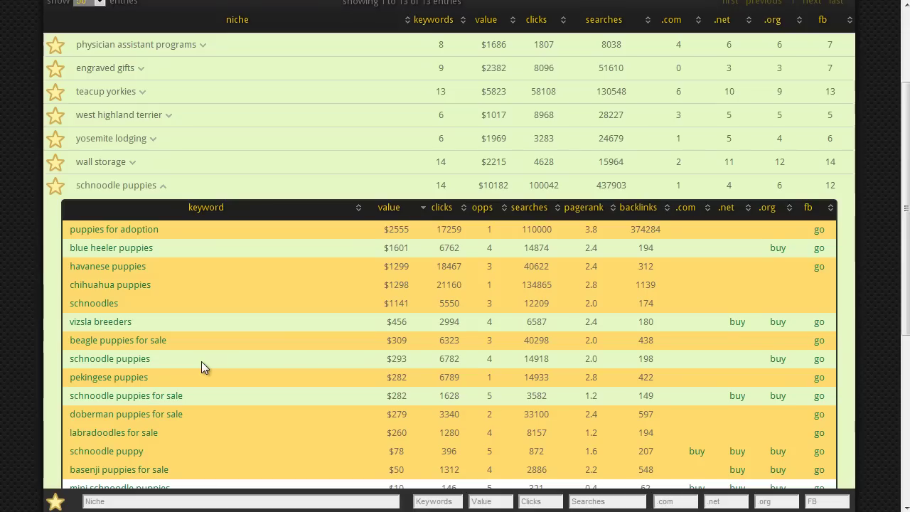
{"action": "left_click", "coordinate": [163, 187]}
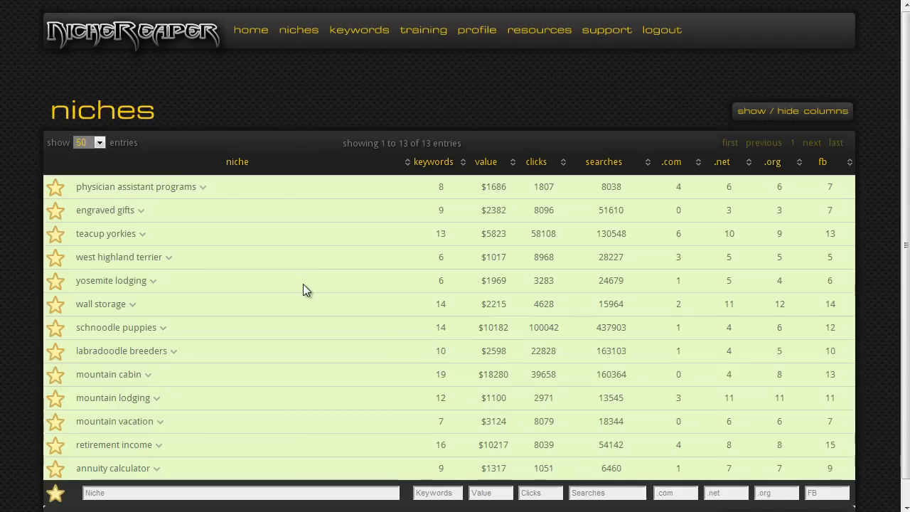
{"action": "scroll", "coordinate": [304, 283], "scroll_direction": "down", "scroll_amount": 1}
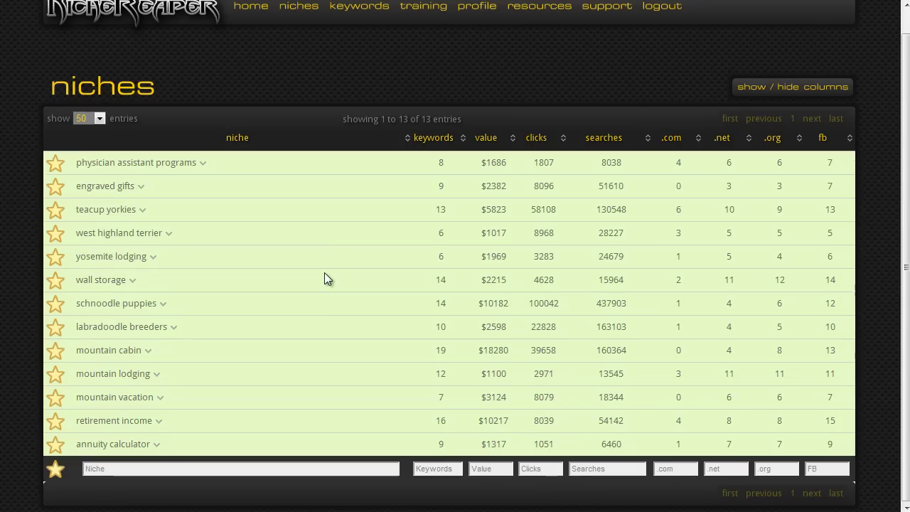
{"action": "scroll", "coordinate": [325, 273], "scroll_direction": "up", "scroll_amount": 2}
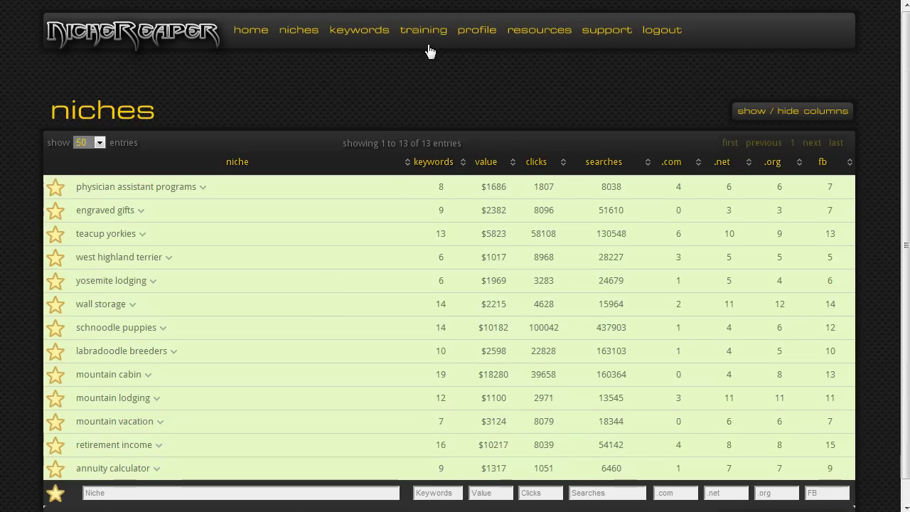